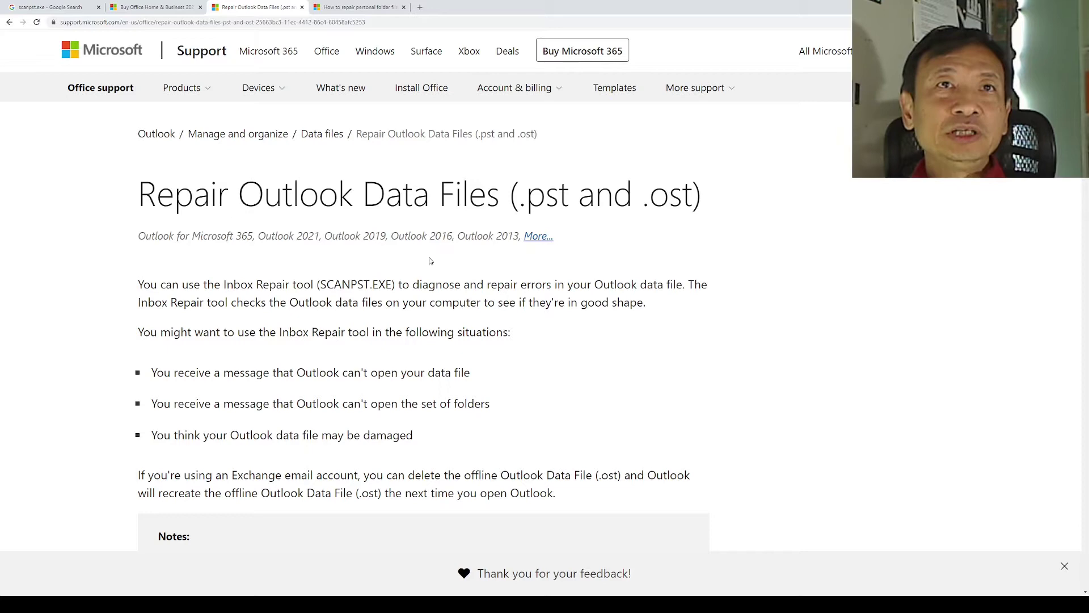
Scroll down to the 'Repair an Outlook data file (.pst) file' section listing SCANPST.EXE folders
scroll(431, 284, down, 1)
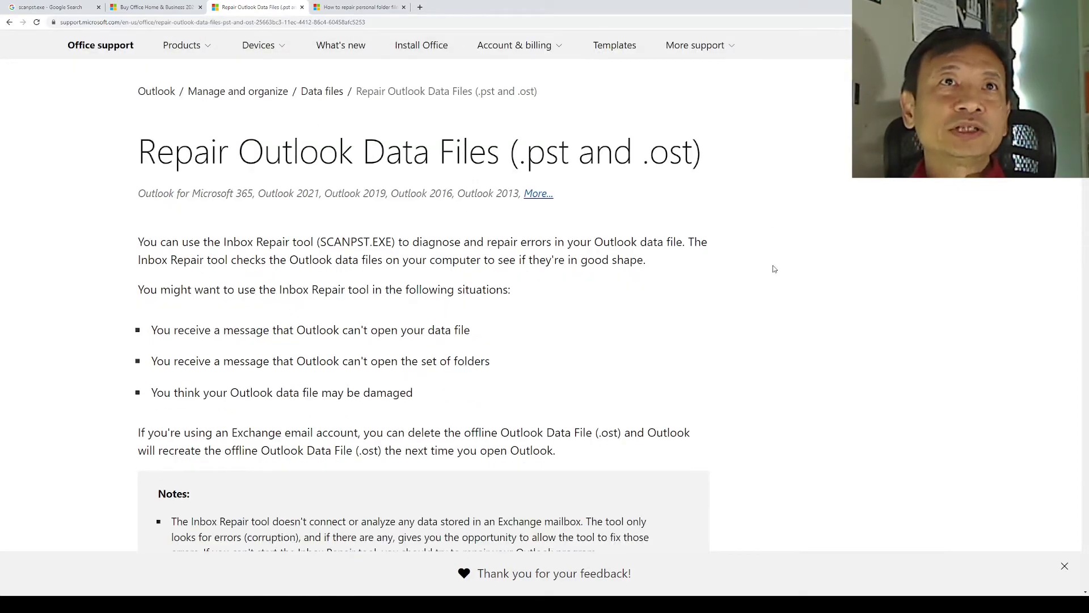
scroll(701, 312, down, 2)
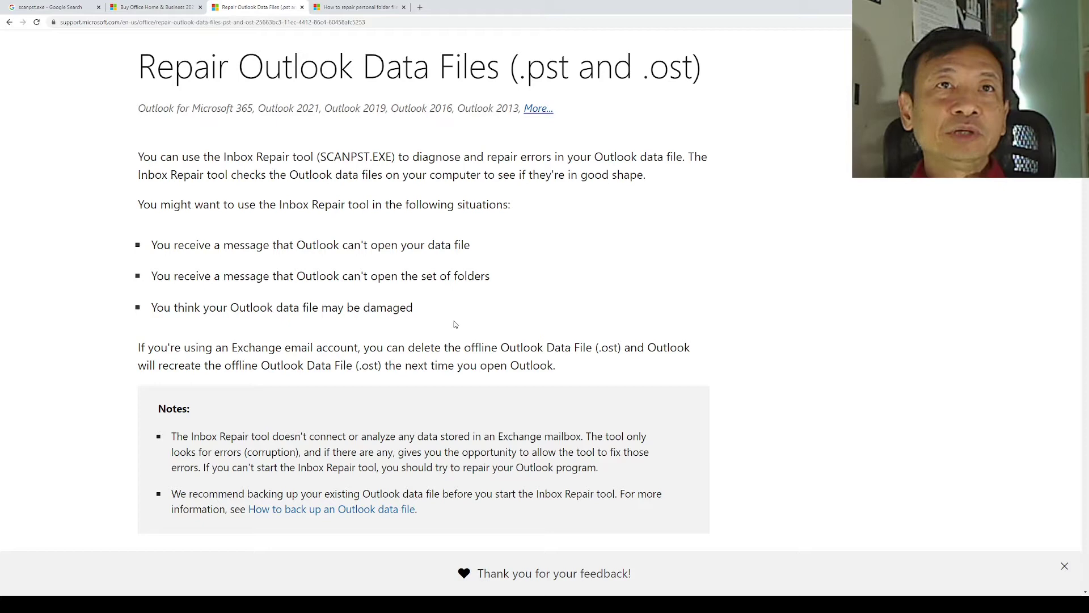
scroll(454, 324, down, 5)
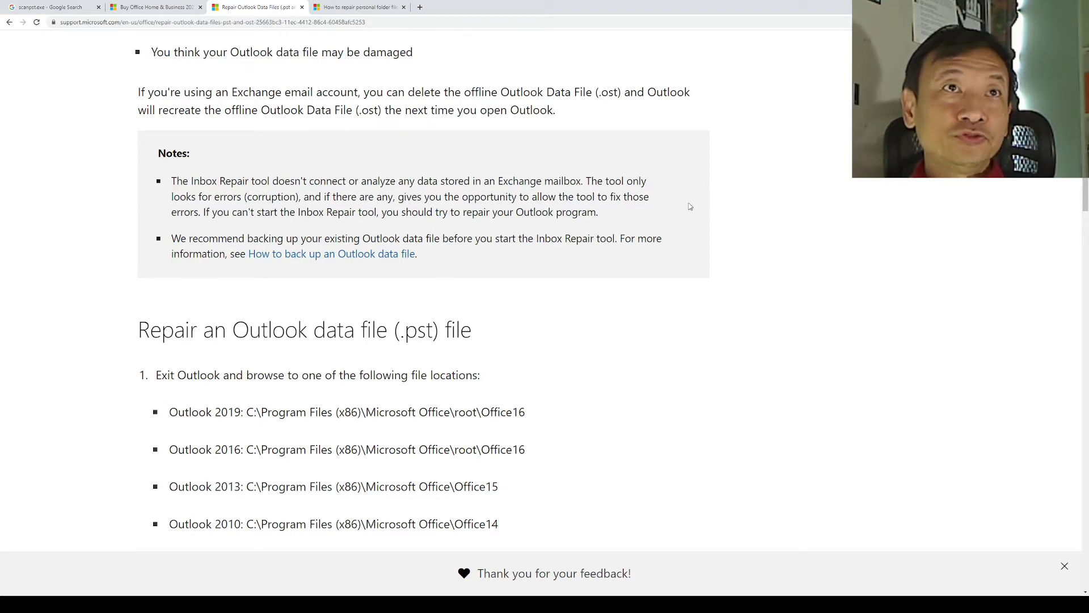
scroll(237, 228, down, 4)
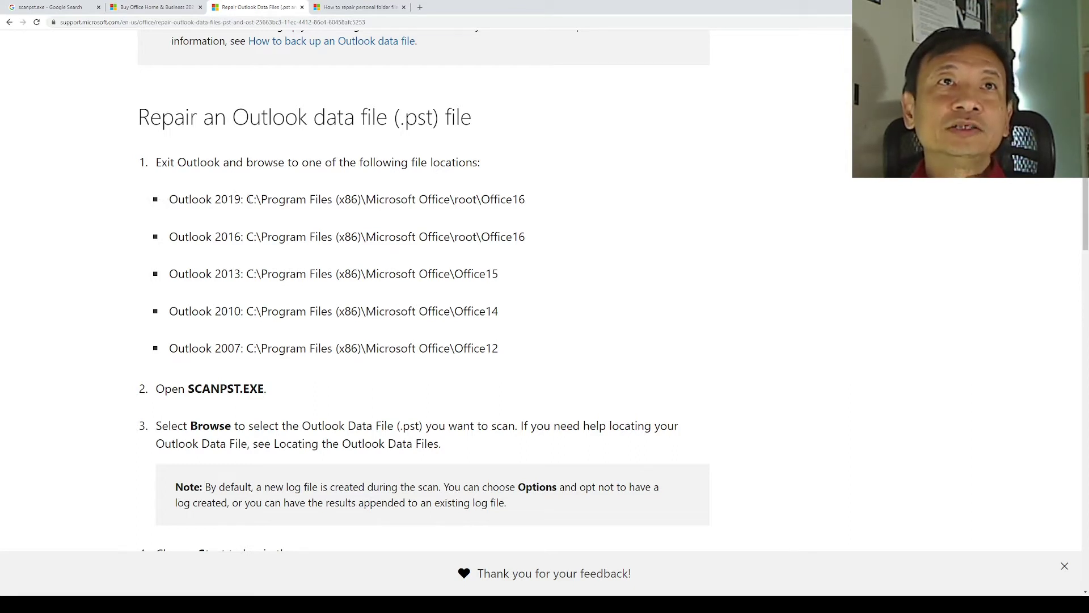
Select the Outlook 2019 install path and scroll further through the repair steps
drag(244, 200, 569, 196)
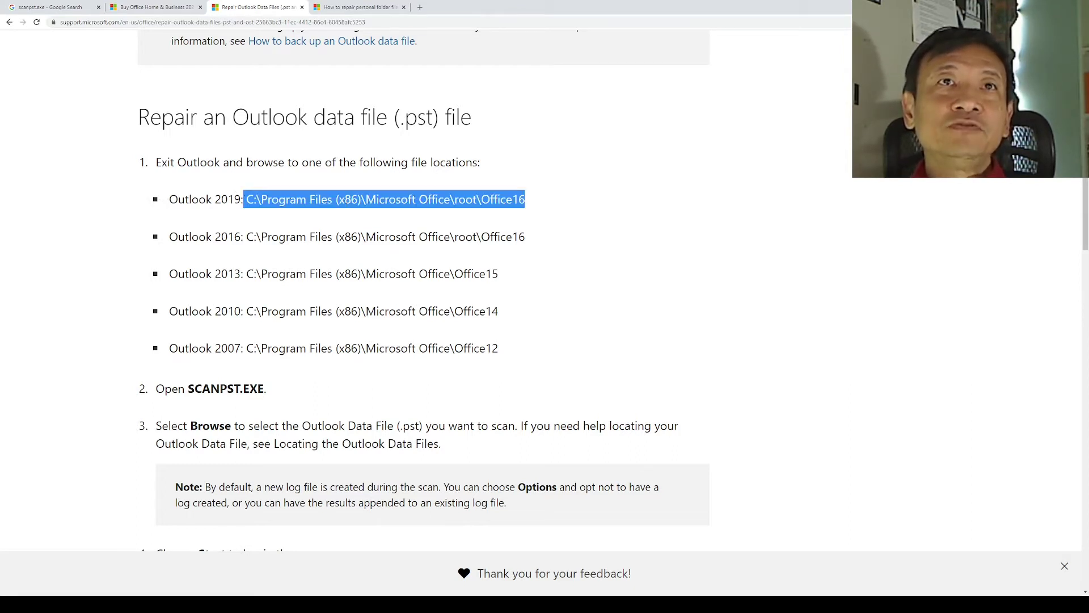
scroll(847, 226, down, 5)
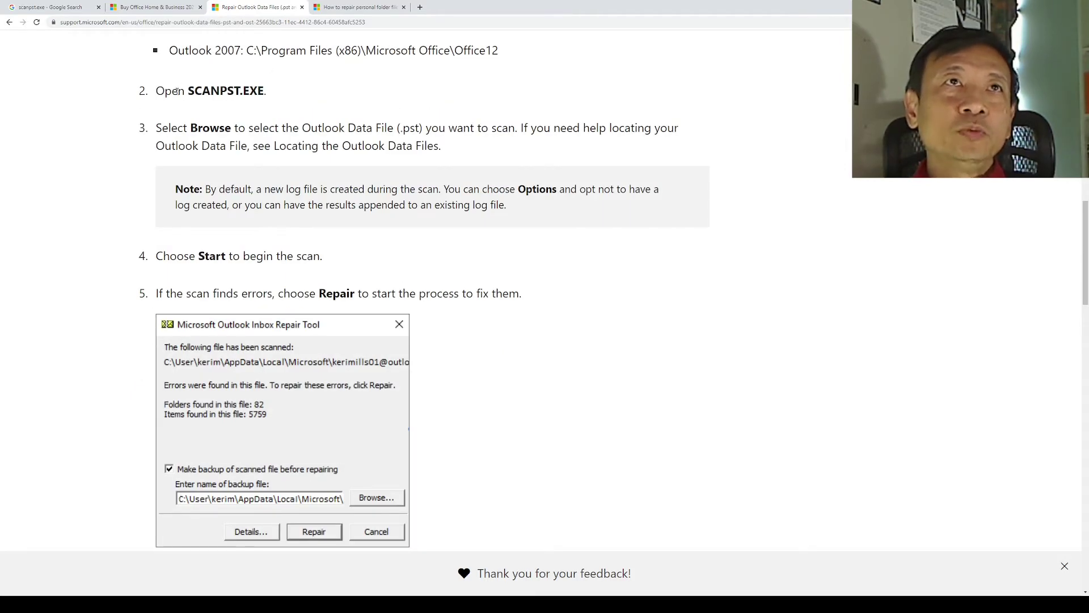
scroll(396, 296, down, 4)
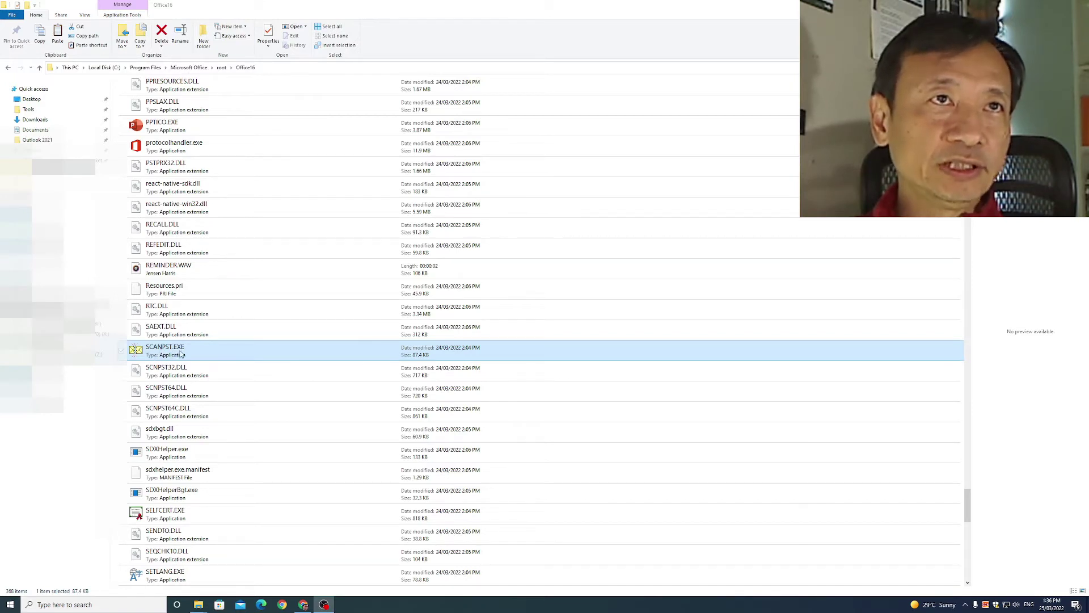
click(115, 71)
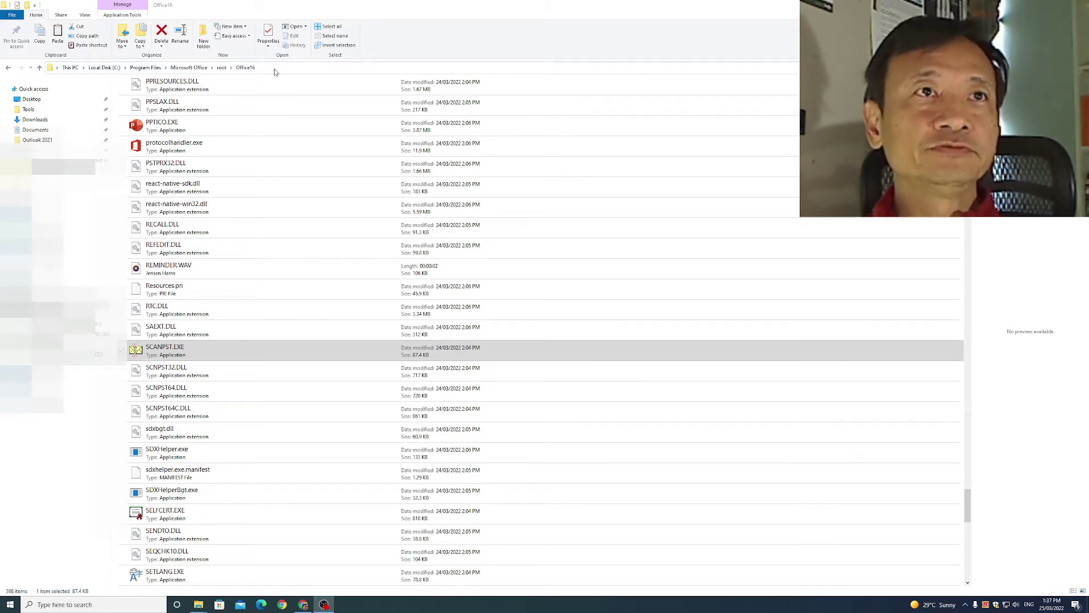
click(153, 349)
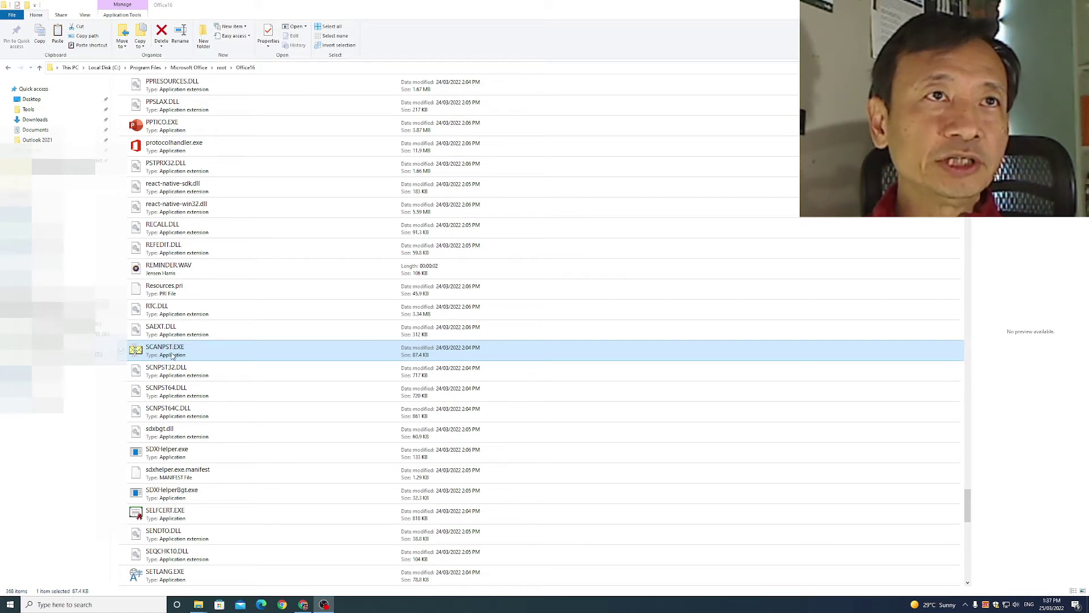
Launch SCANPST.EXE and choose 'Test OUTLOOK 2010 mail database for demo.pst' in Y:\temp to scan
double_click(172, 355)
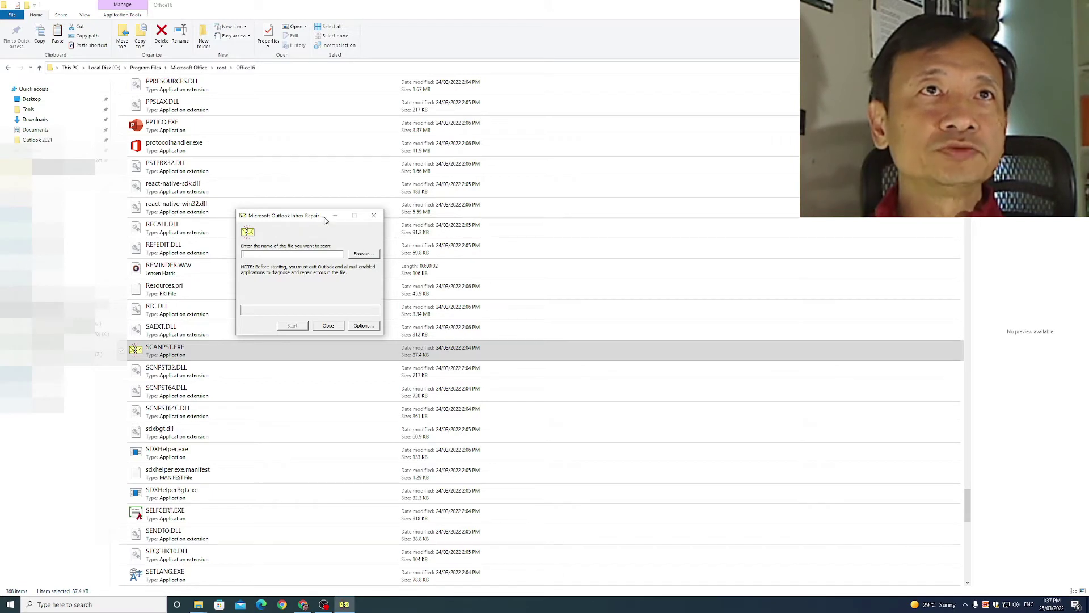
click(362, 255)
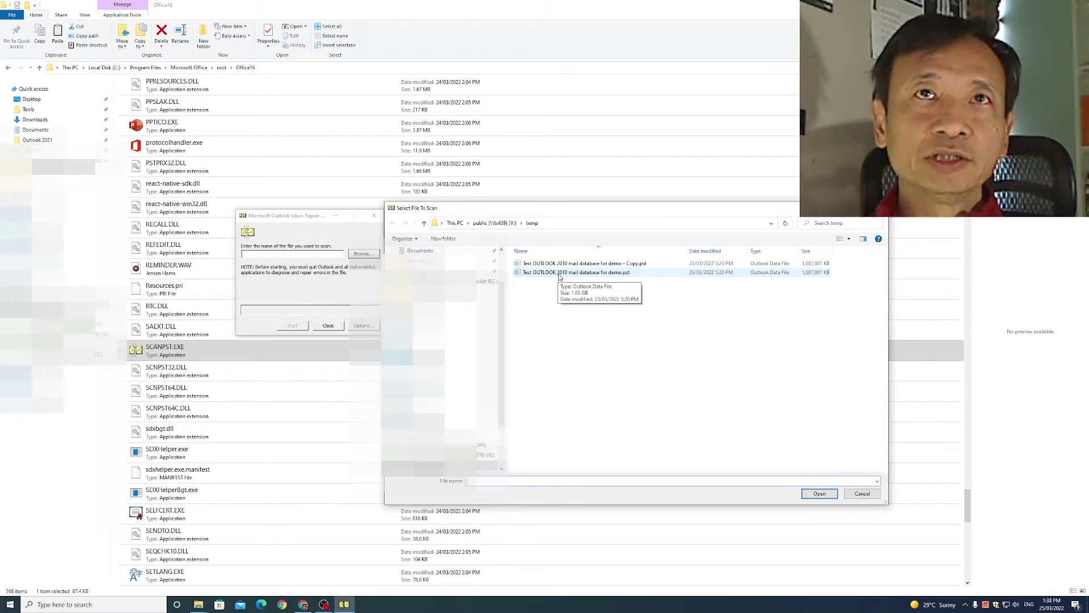
click(558, 276)
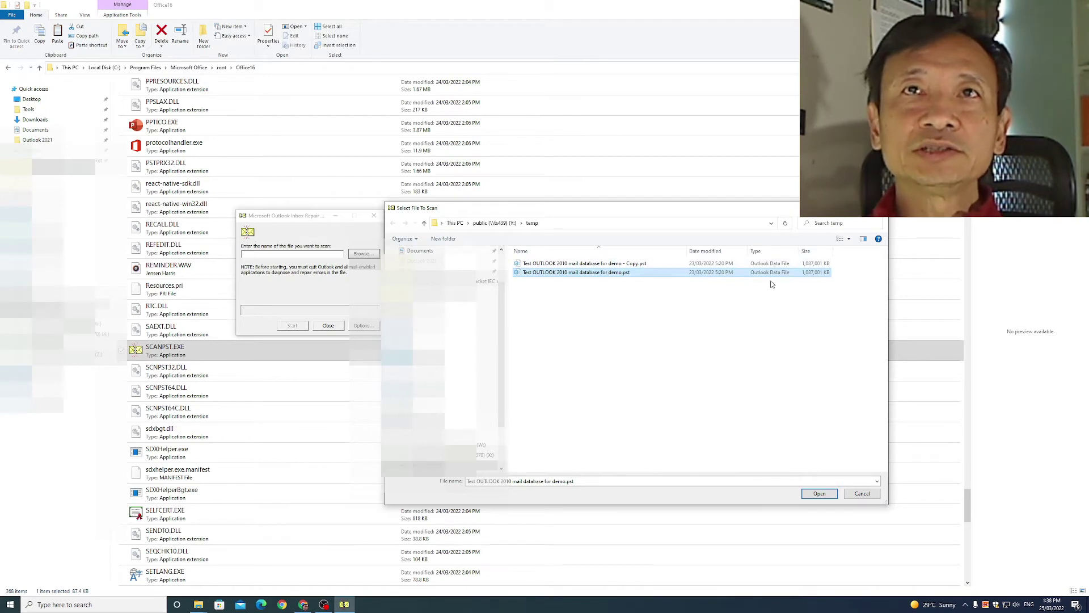
click(826, 493)
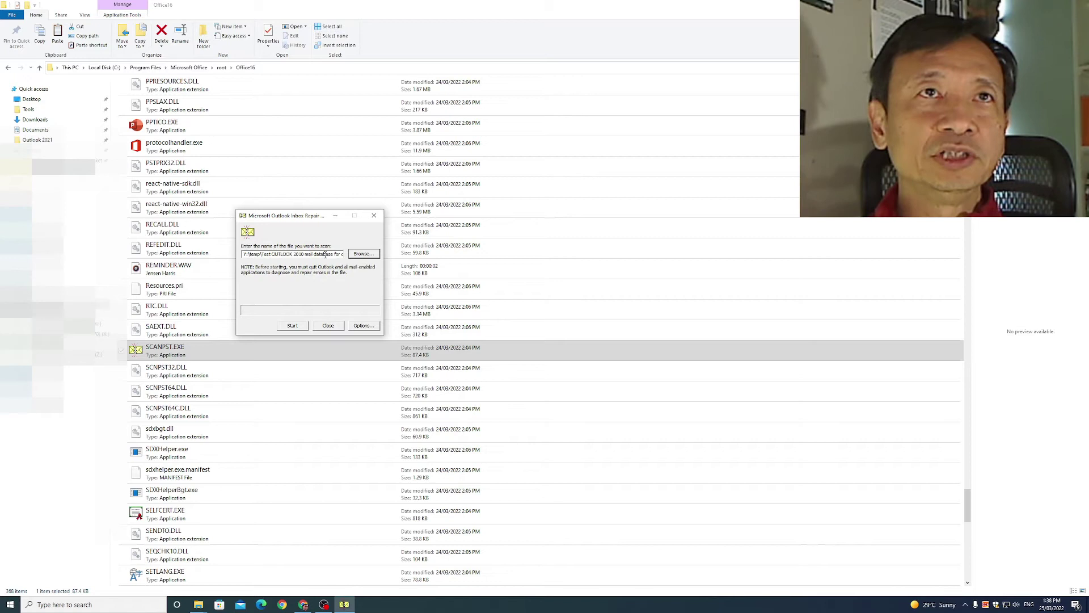
click(373, 329)
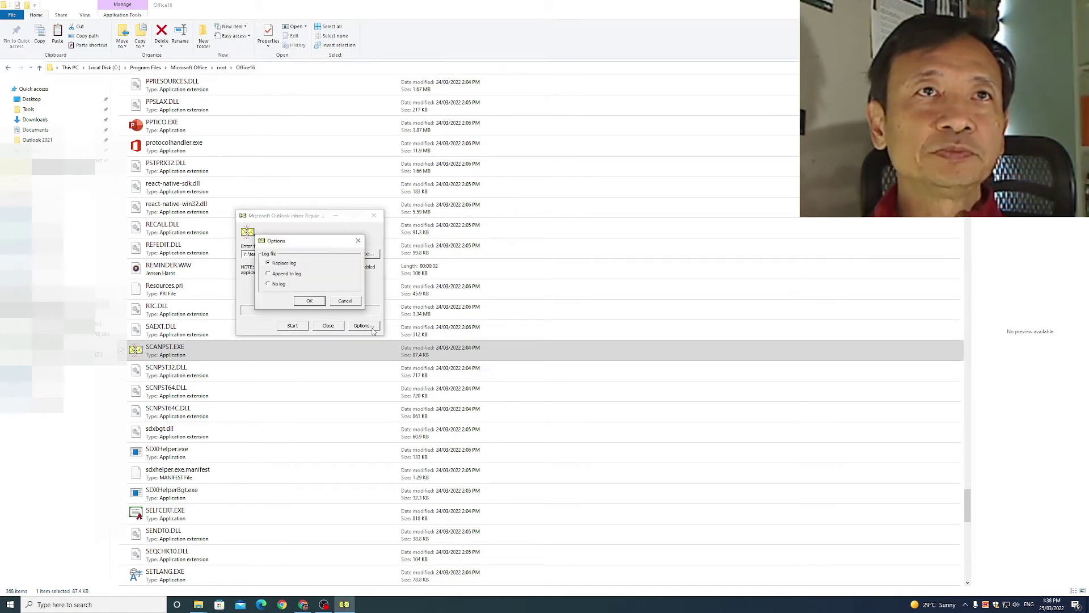
drag(299, 244, 431, 249)
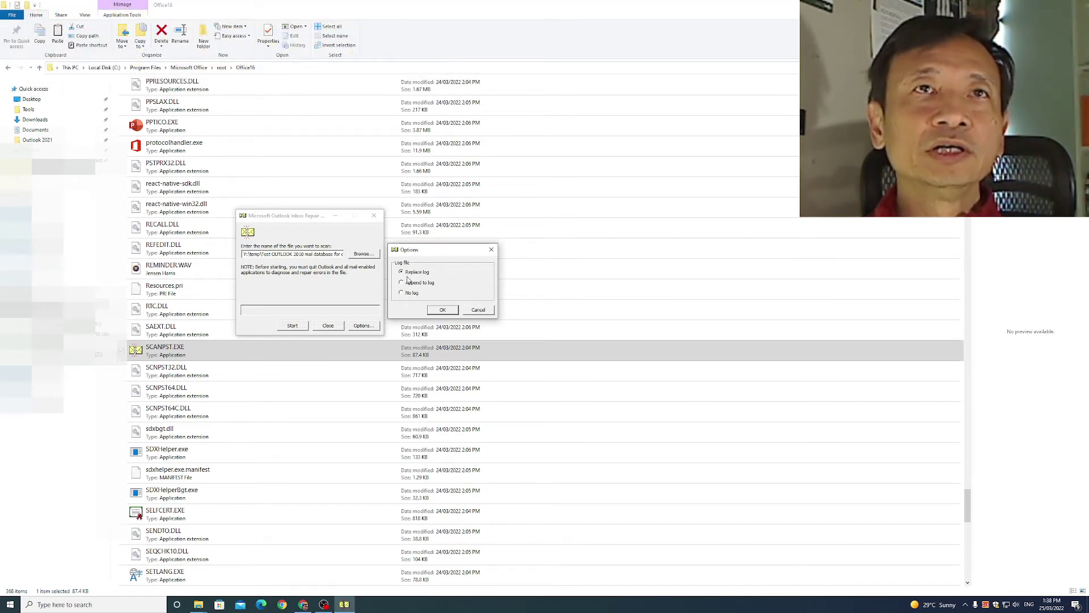
click(443, 308)
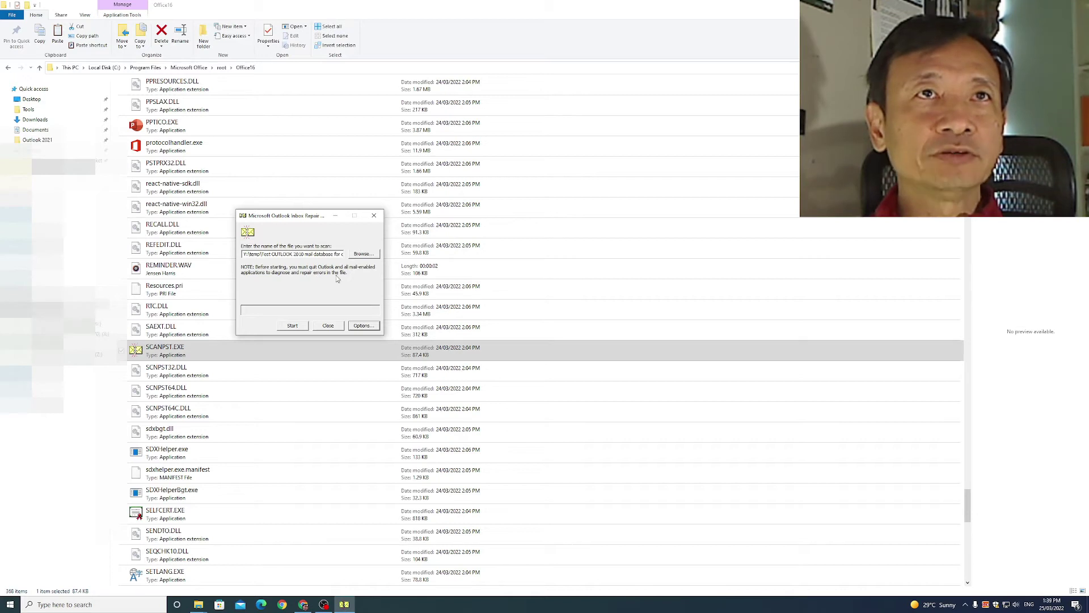
Check the end of the chosen file path and start scanning the demo .pst
click(306, 292)
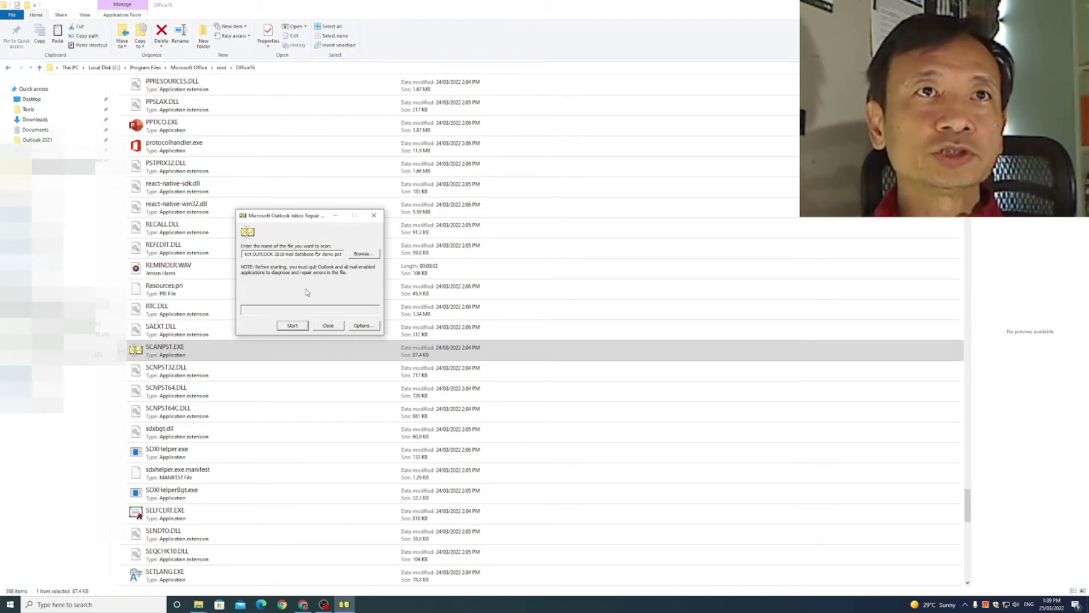
click(292, 326)
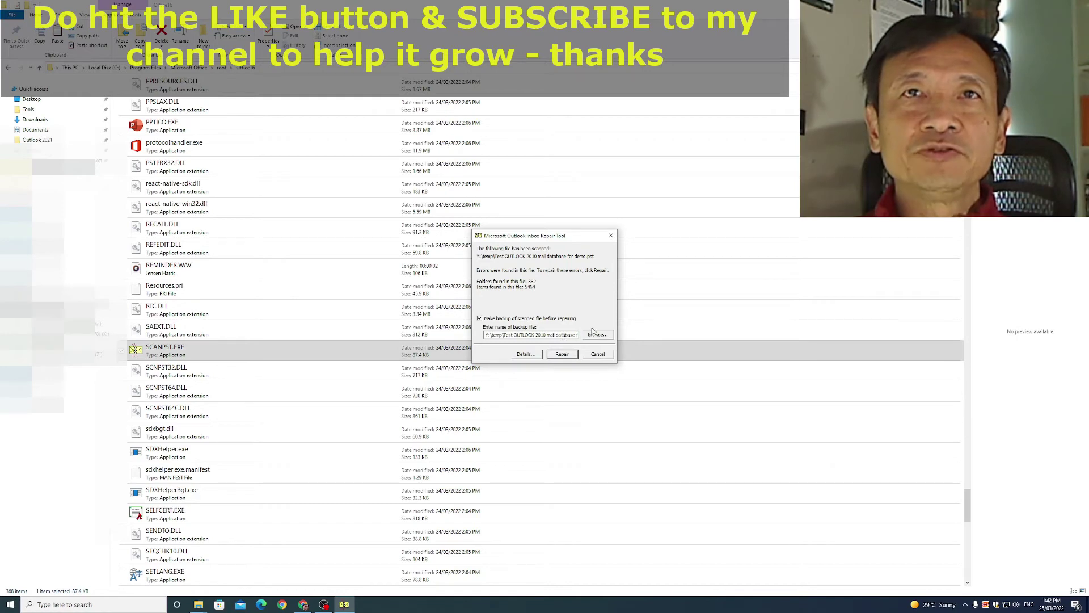
Review the backup file name and location, then inspect the detailed scan report
key(End)
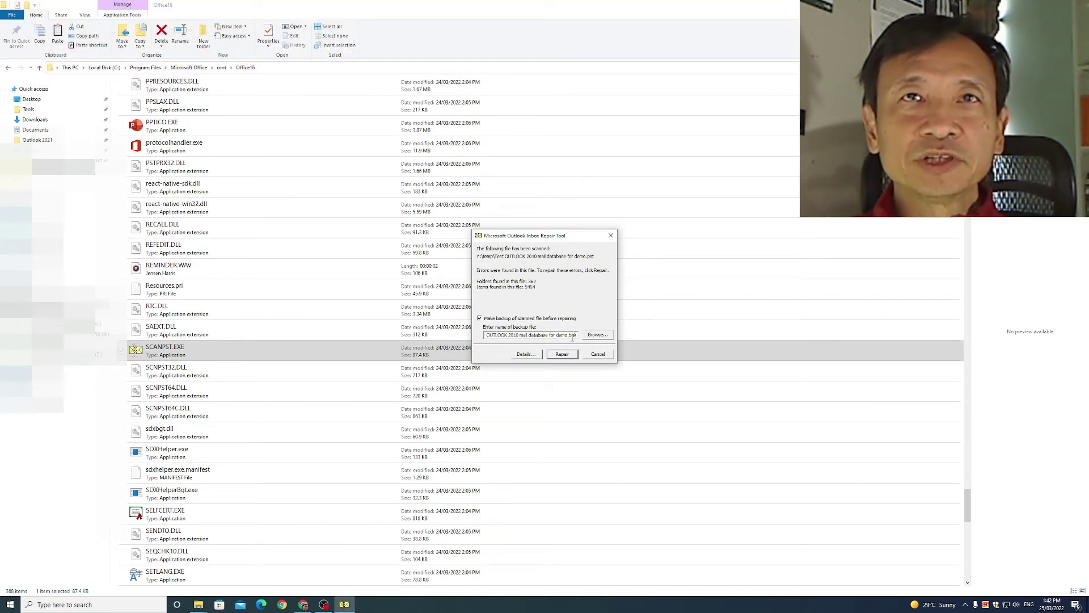
click(595, 335)
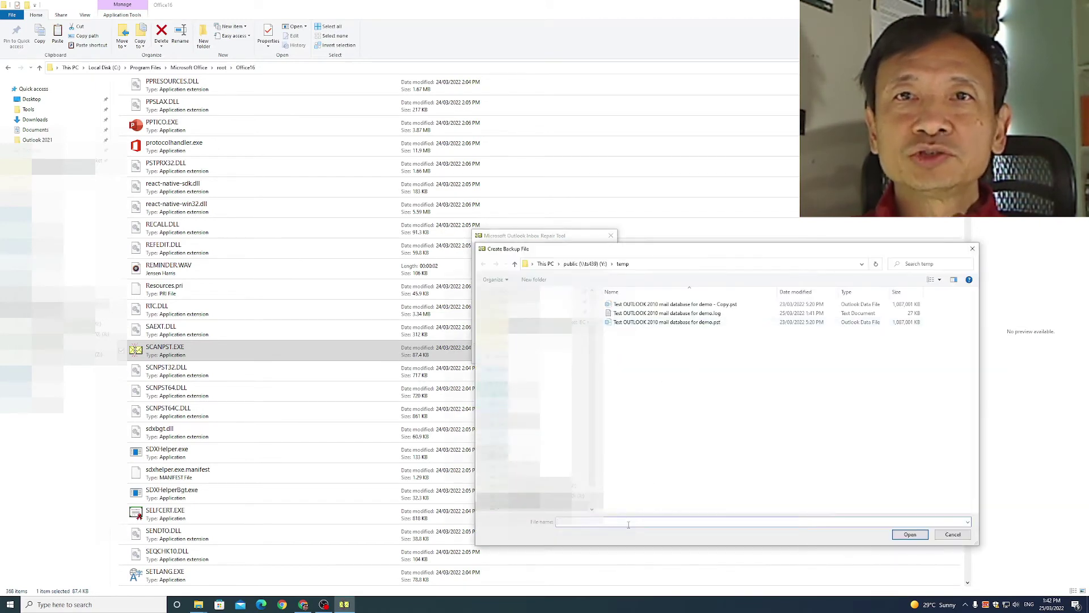
click(958, 536)
click(518, 355)
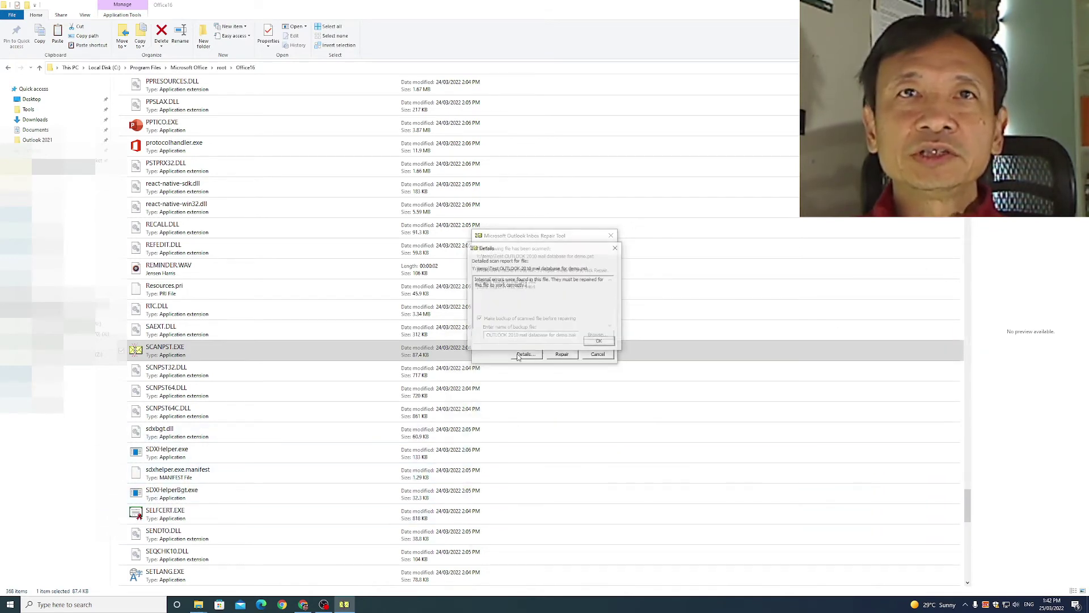
drag(539, 252, 697, 240)
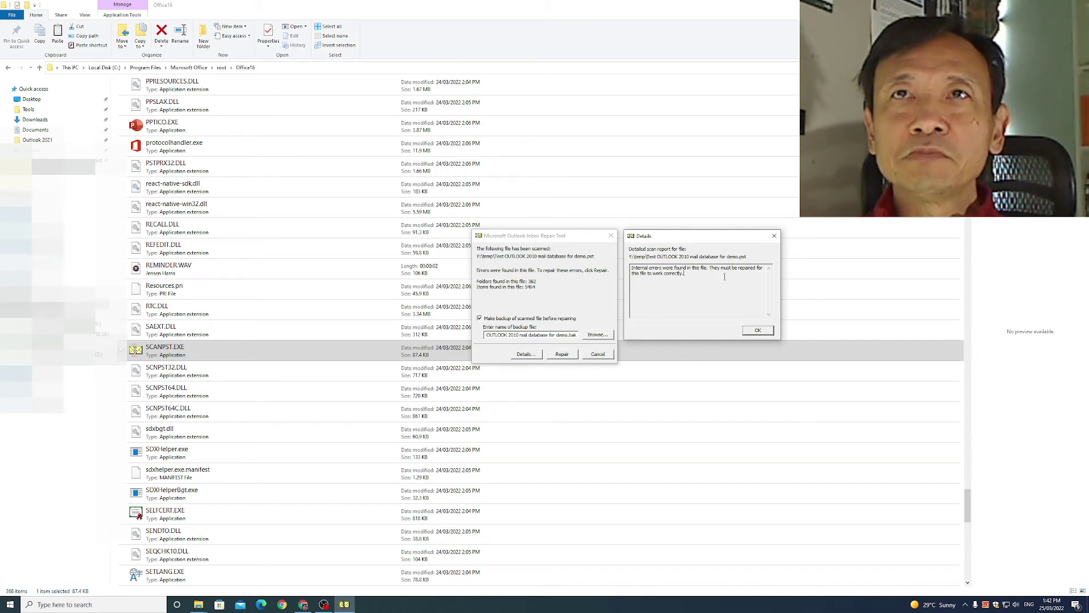
click(758, 330)
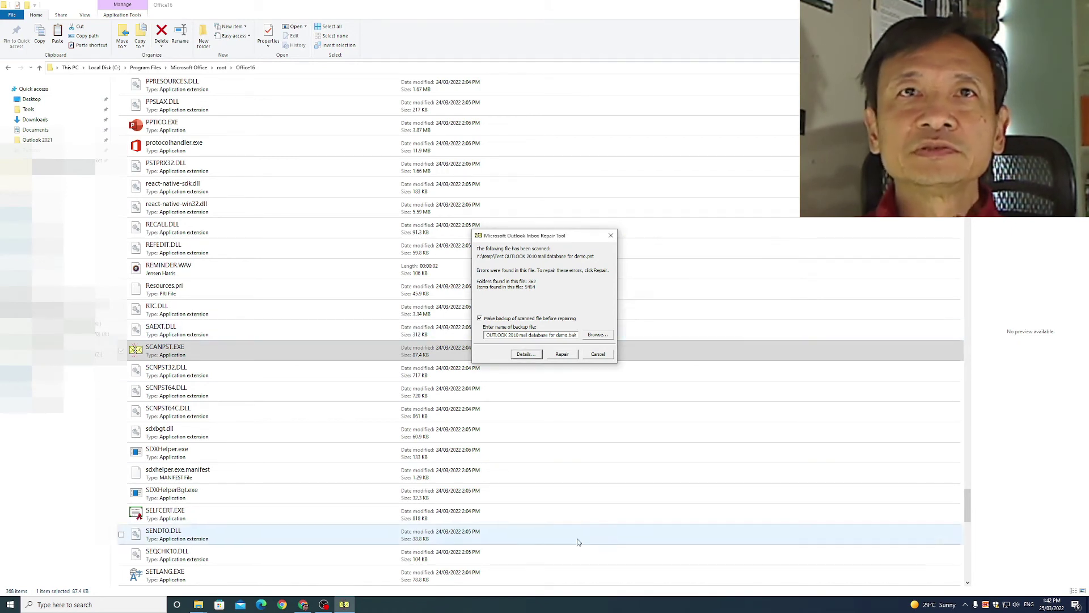
Repair the demo mail database with backup enabled and acknowledge 'Repair complete'
click(561, 354)
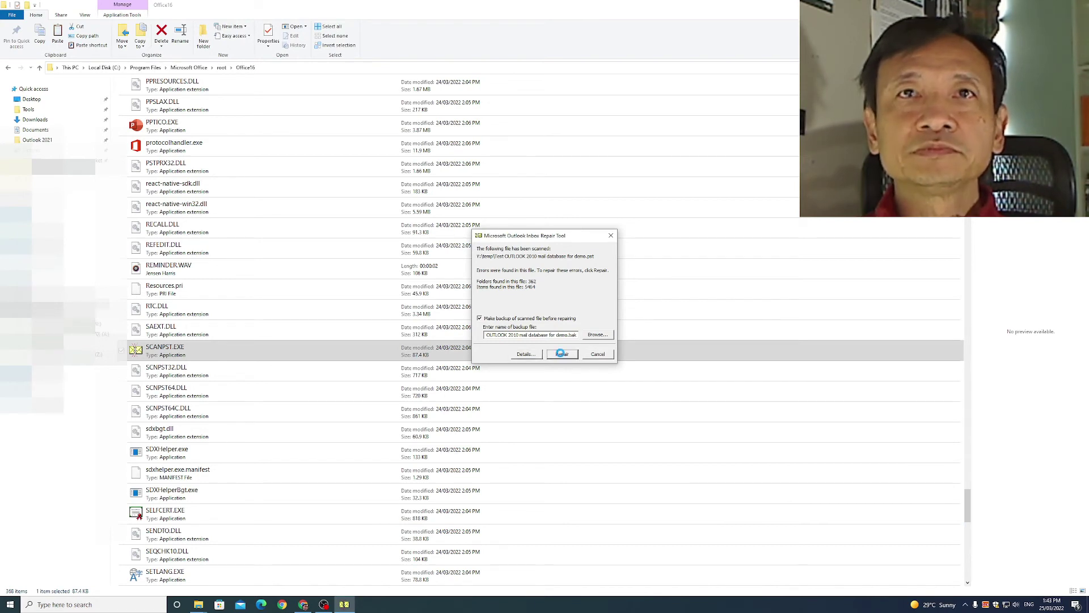
drag(552, 239, 572, 214)
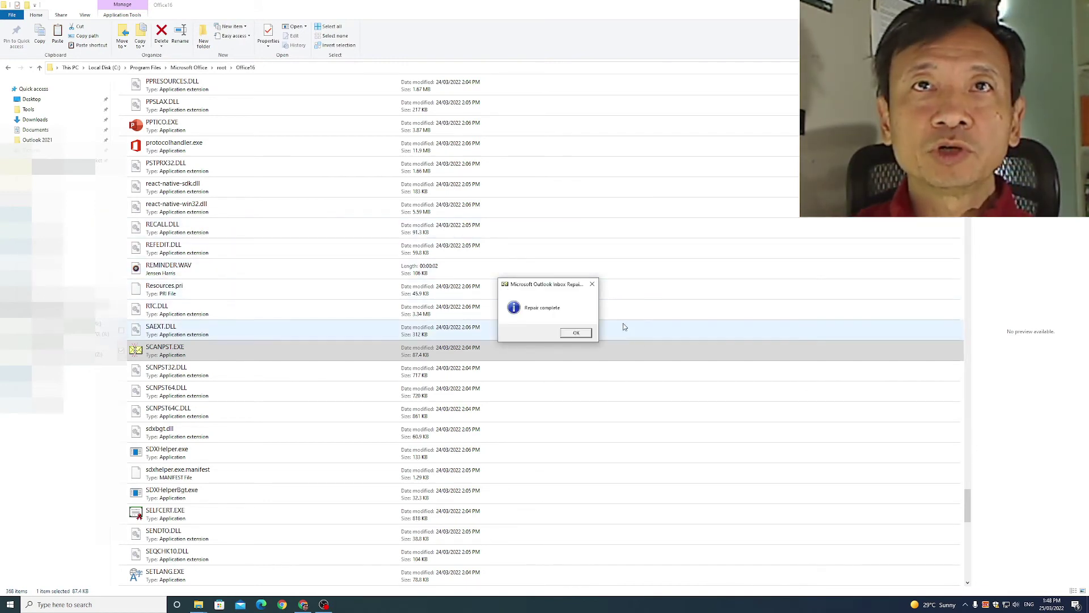
click(576, 333)
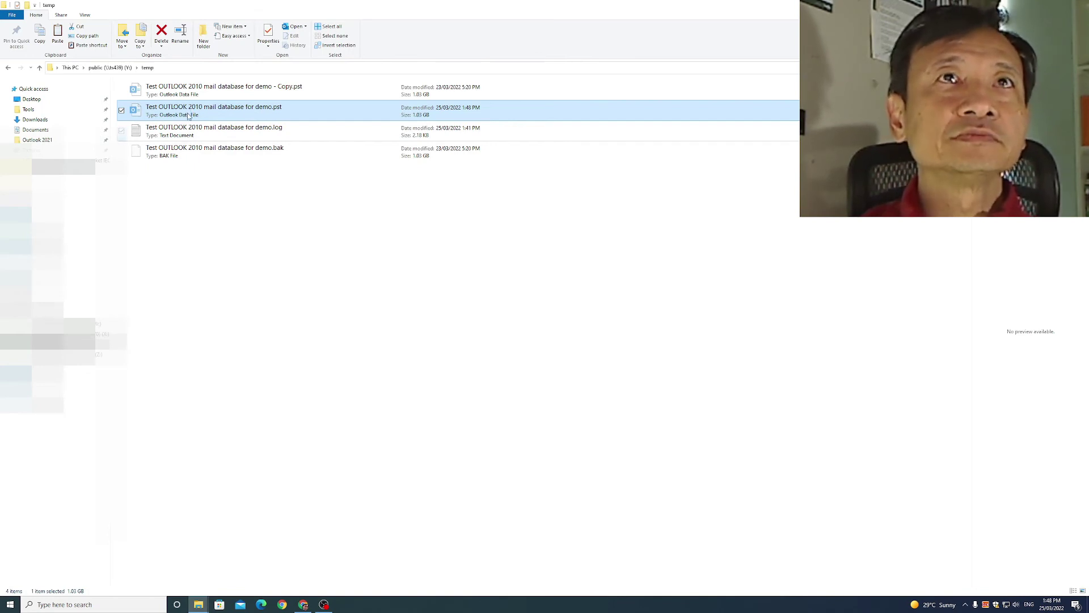
Open 'Test OUTLOOK 2010 mail database for demo.log' from the temp folder in Notepad
click(281, 133)
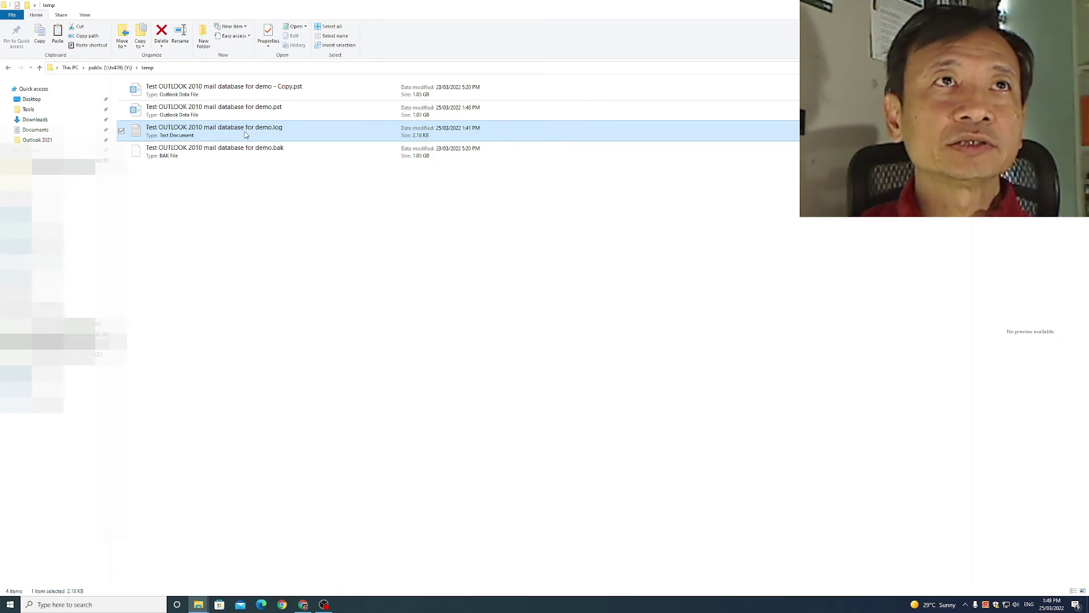
double_click(249, 131)
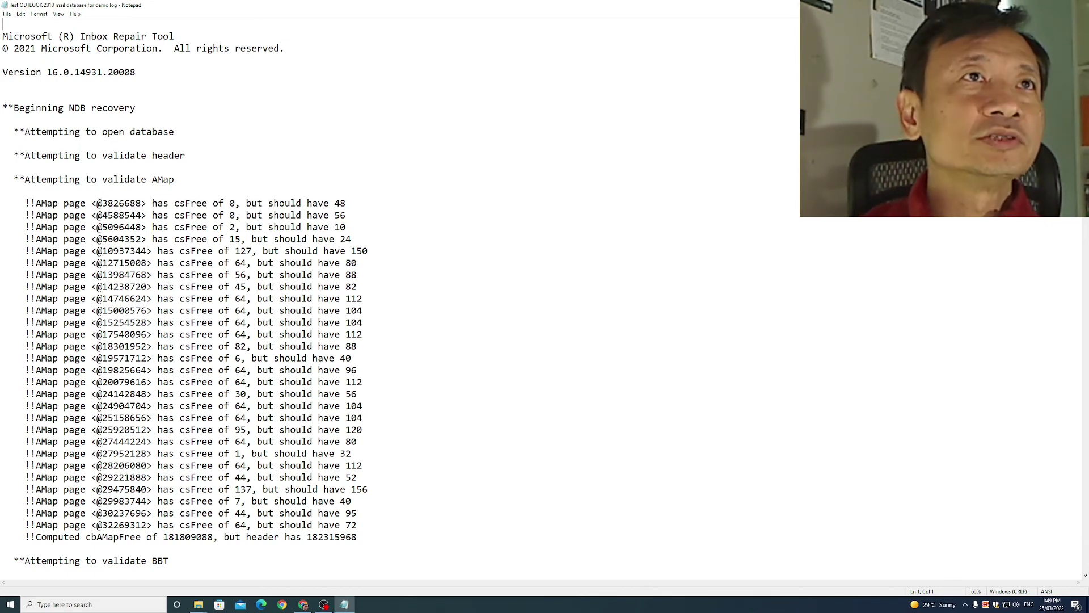
drag(103, 203, 370, 204)
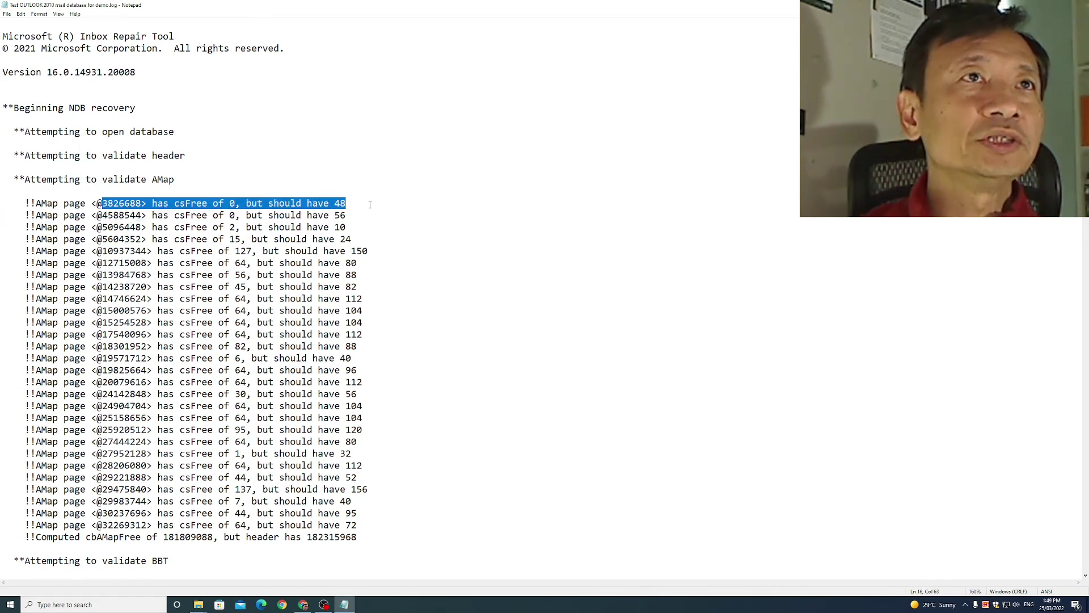
drag(175, 204, 237, 203)
double_click(339, 203)
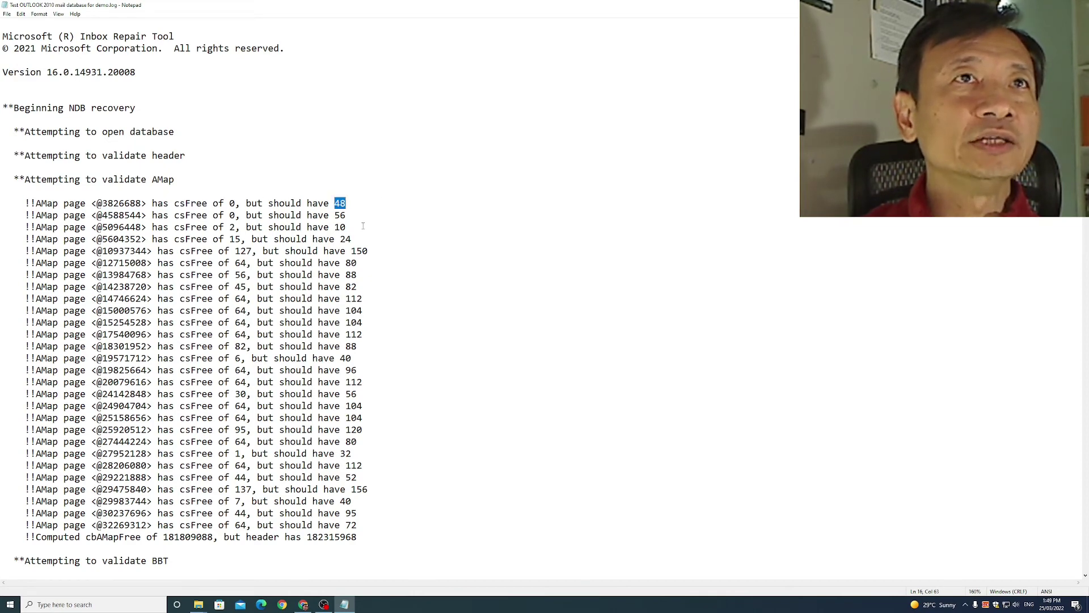
click(378, 203)
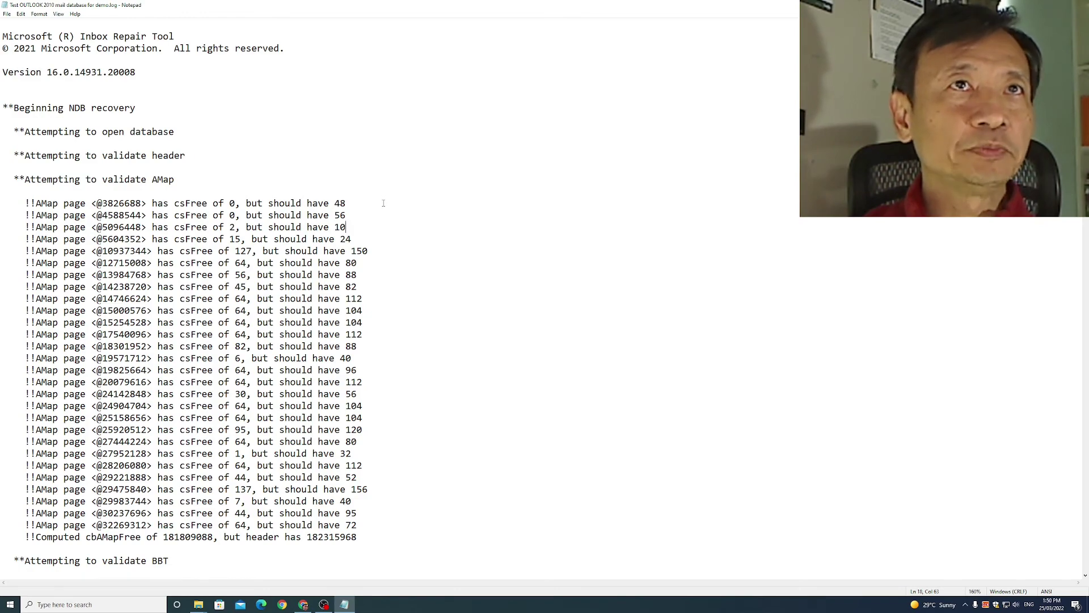
scroll(423, 234, down, 2)
scroll(423, 233, up, 1)
scroll(423, 234, down, 1)
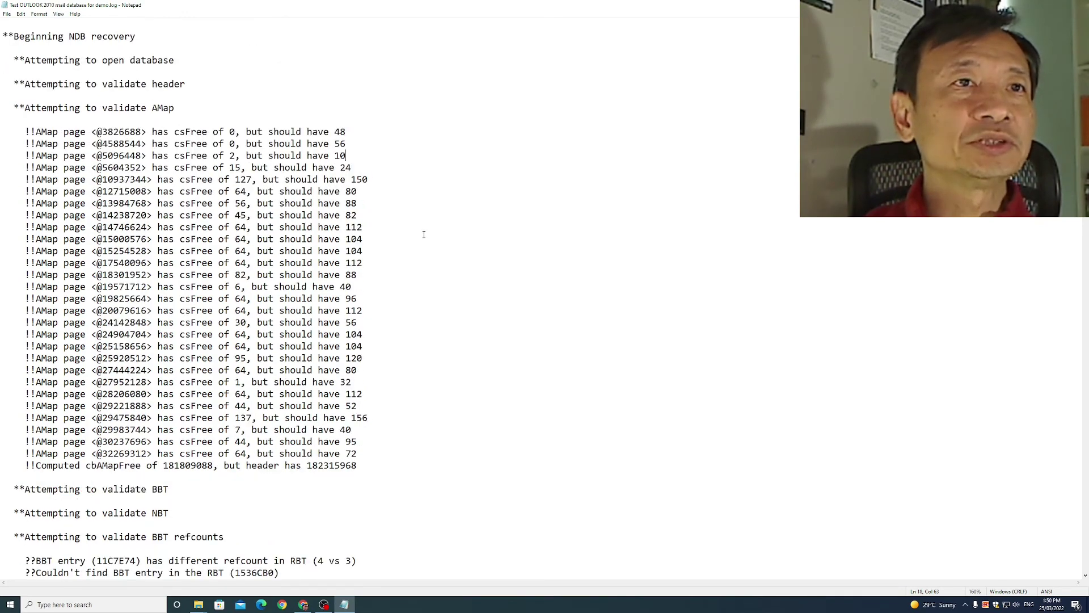
scroll(423, 234, down, 13)
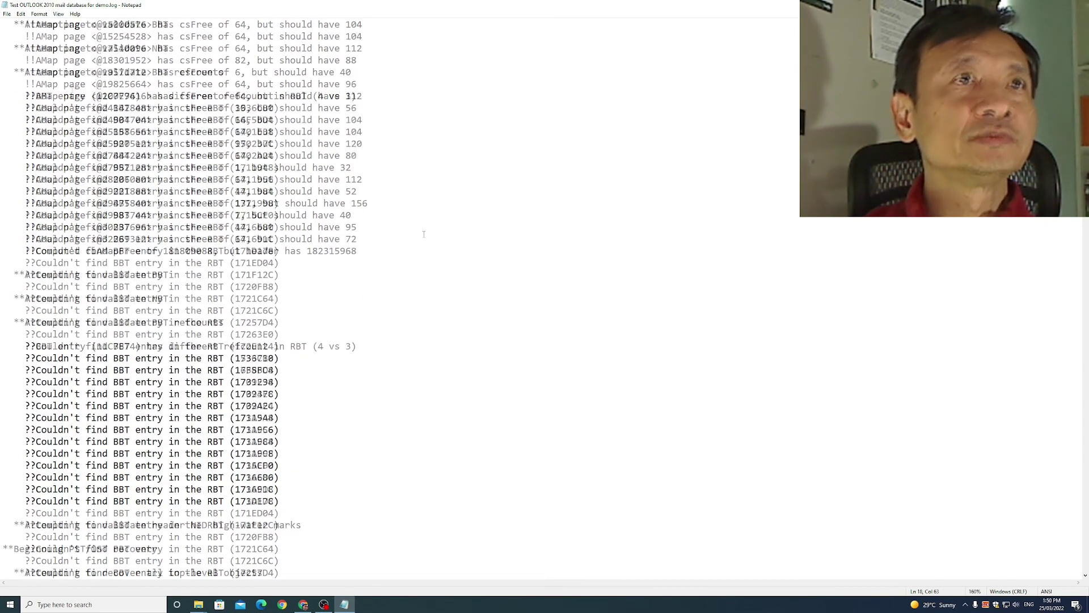
drag(103, 72, 240, 72)
click(360, 147)
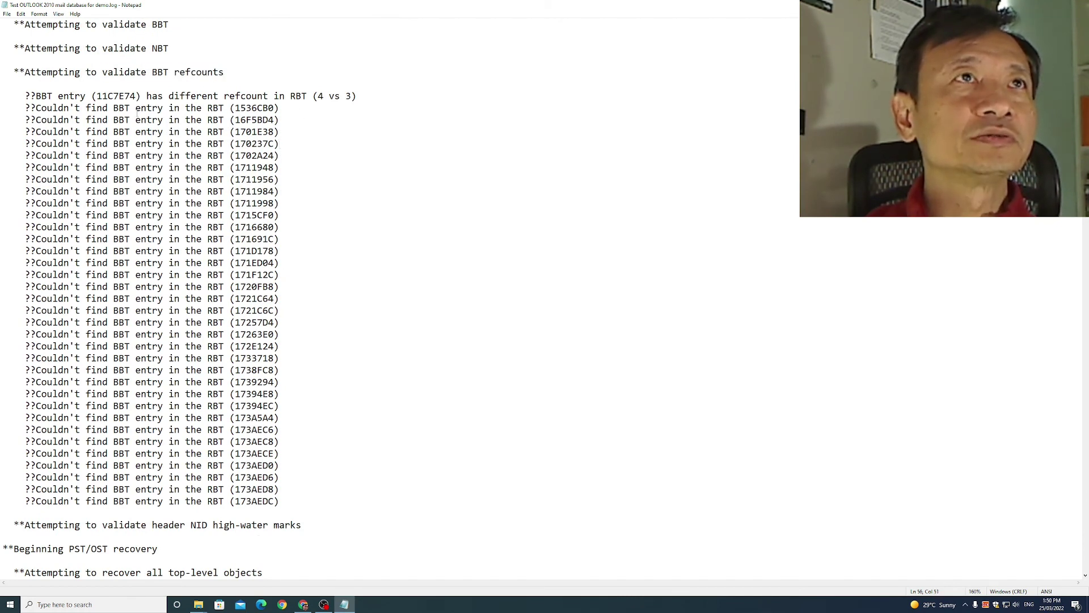
drag(102, 108, 306, 194)
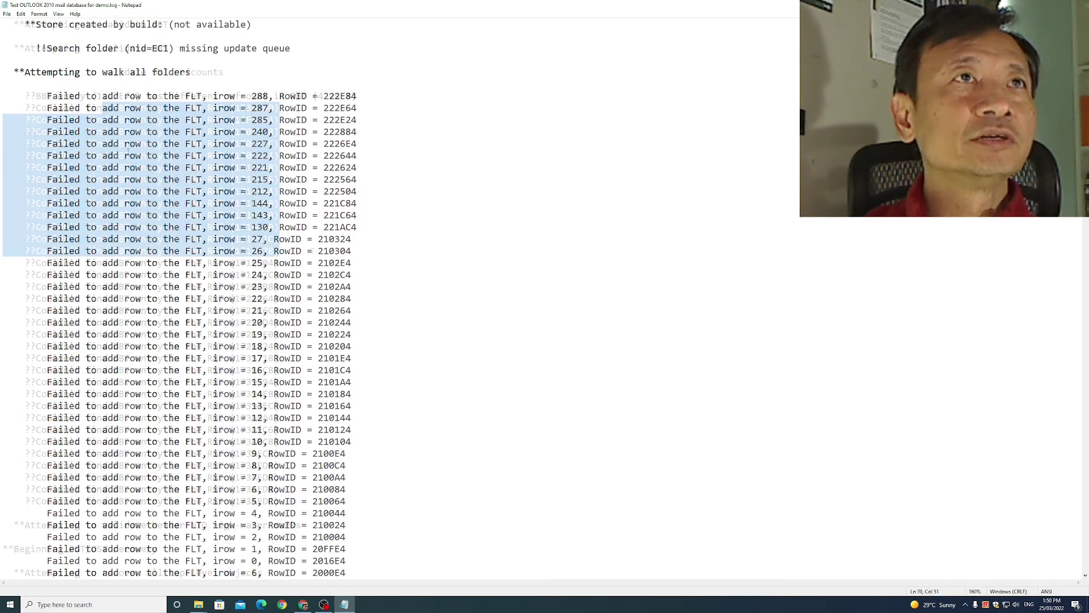
click(52, 96)
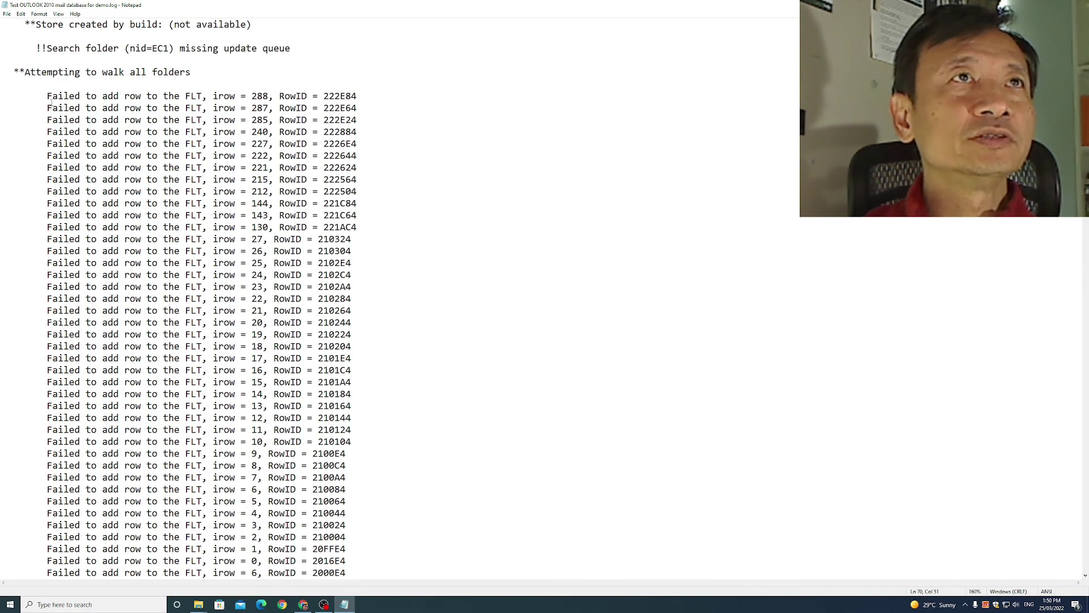
drag(53, 96, 394, 215)
drag(393, 215, 393, 226)
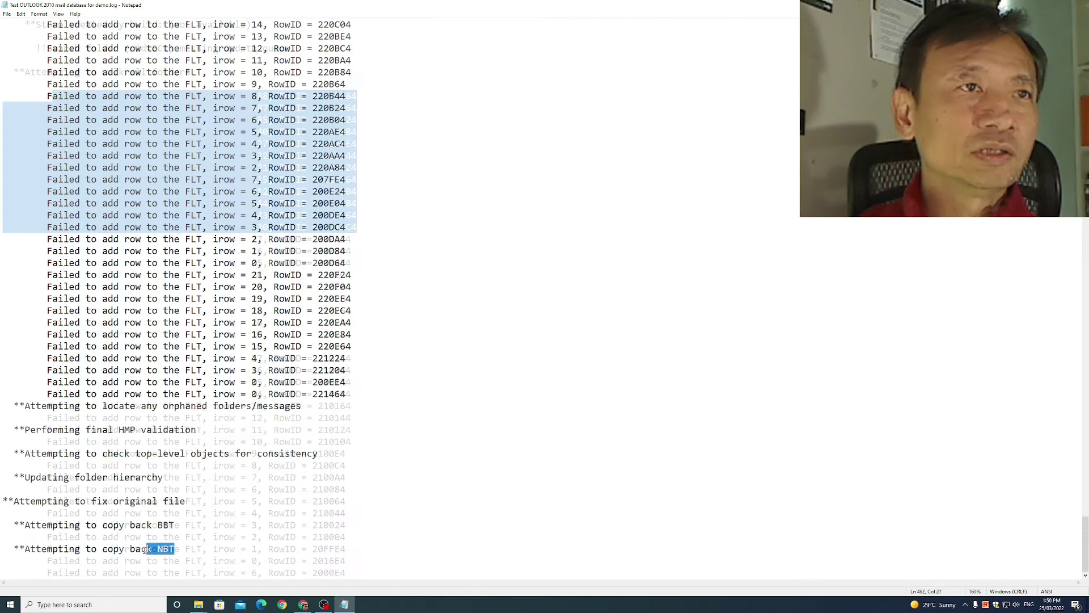
drag(147, 550, 8, 548)
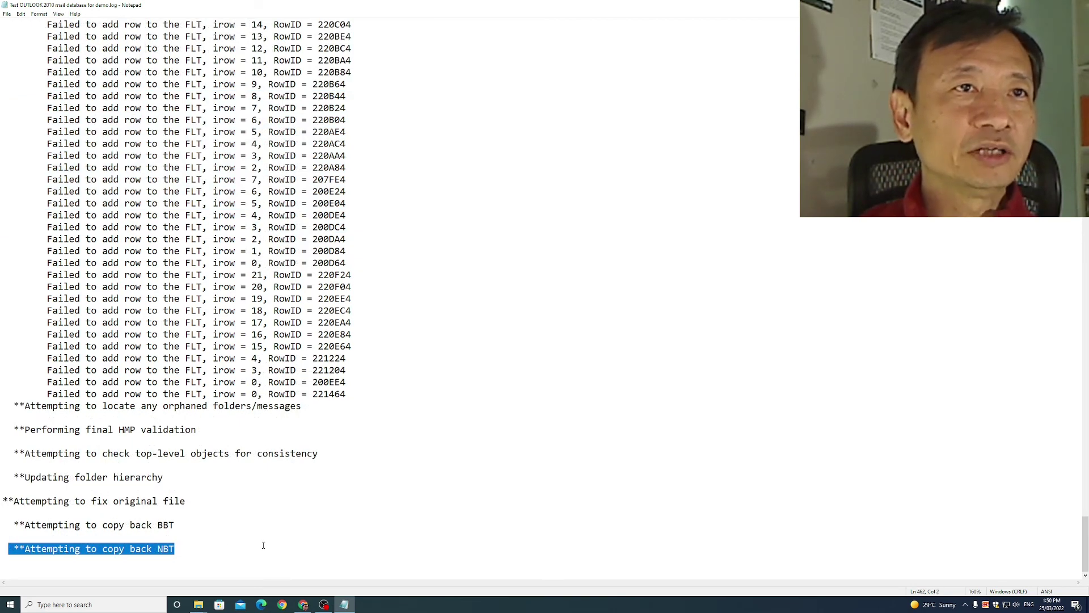
drag(263, 545, 85, 345)
click(377, 209)
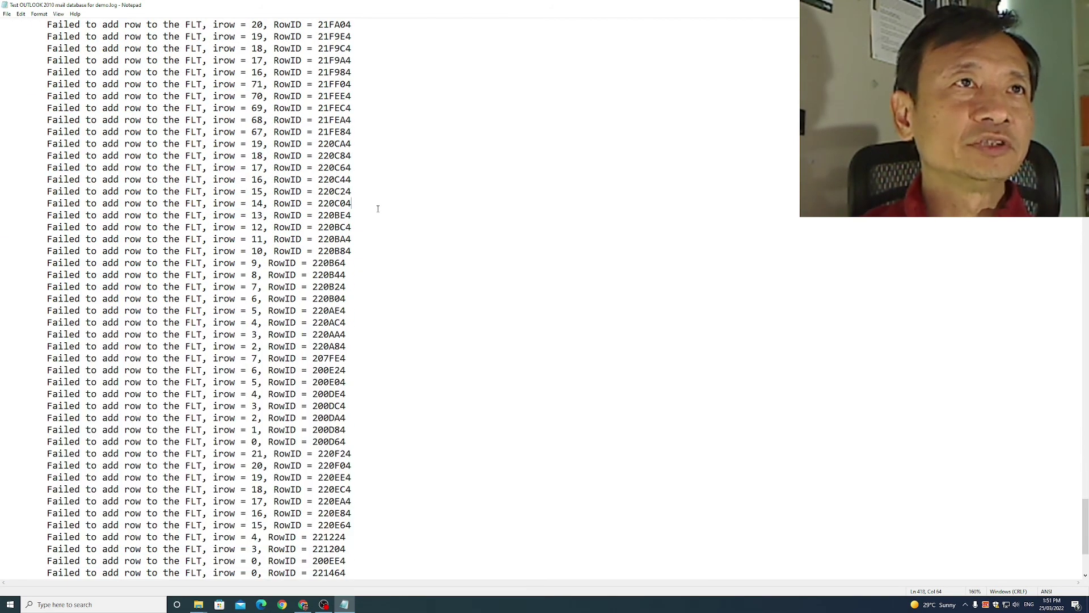
click(752, 167)
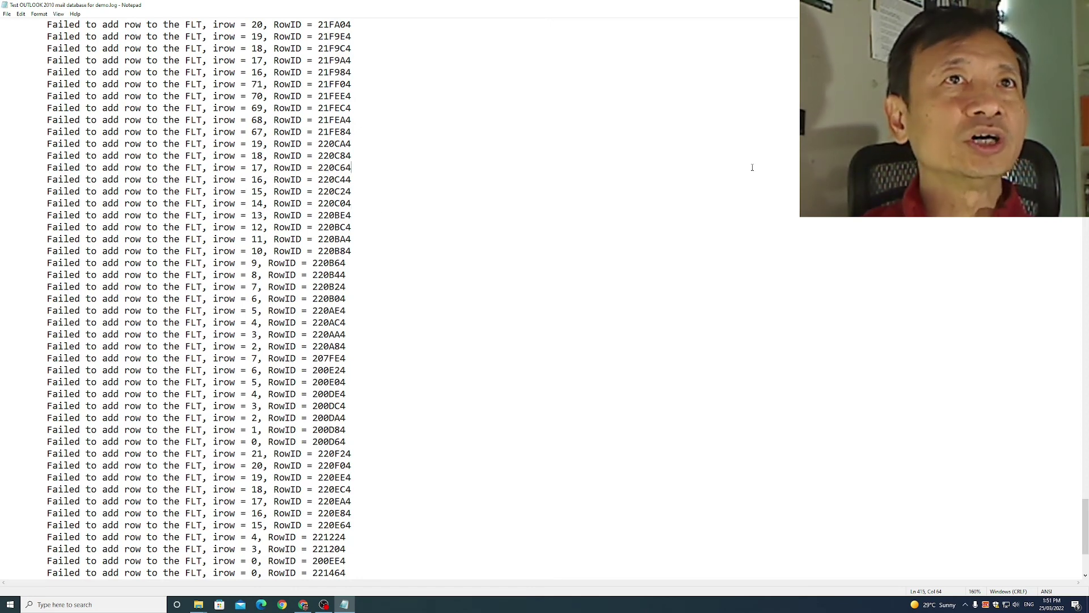
drag(1085, 525, 1084, 34)
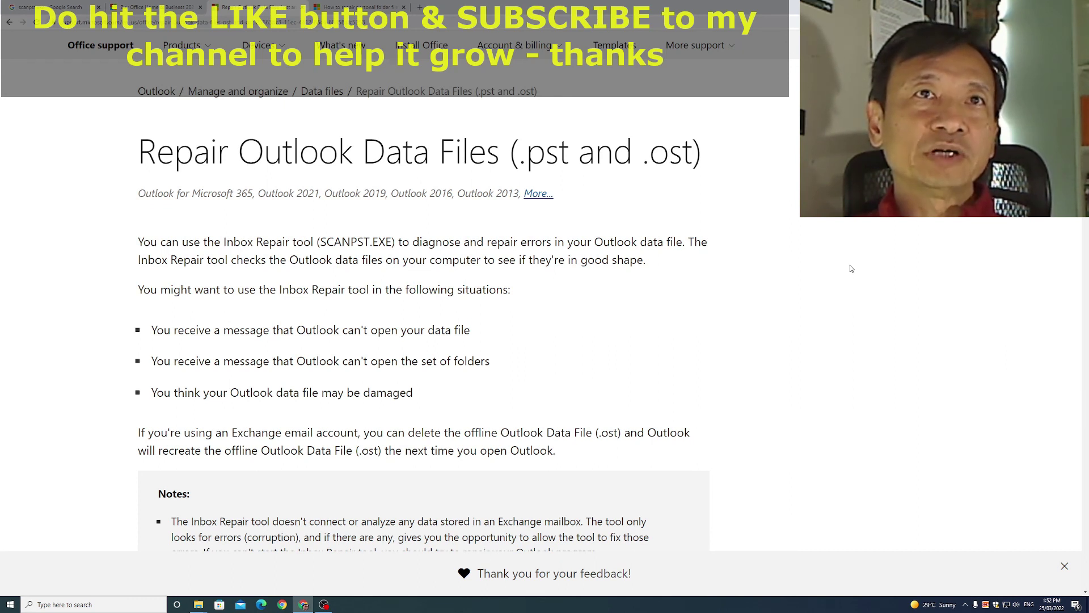
Highlight 'SCANPST.EXE' and 'diagnose and repair errors' in the article's introduction
double_click(356, 242)
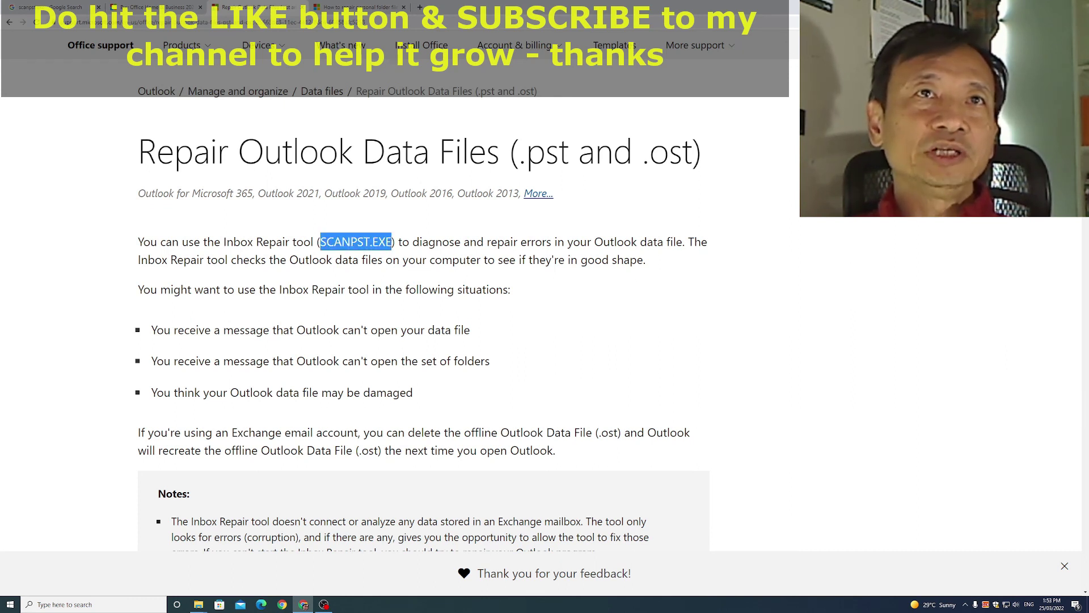
click(842, 279)
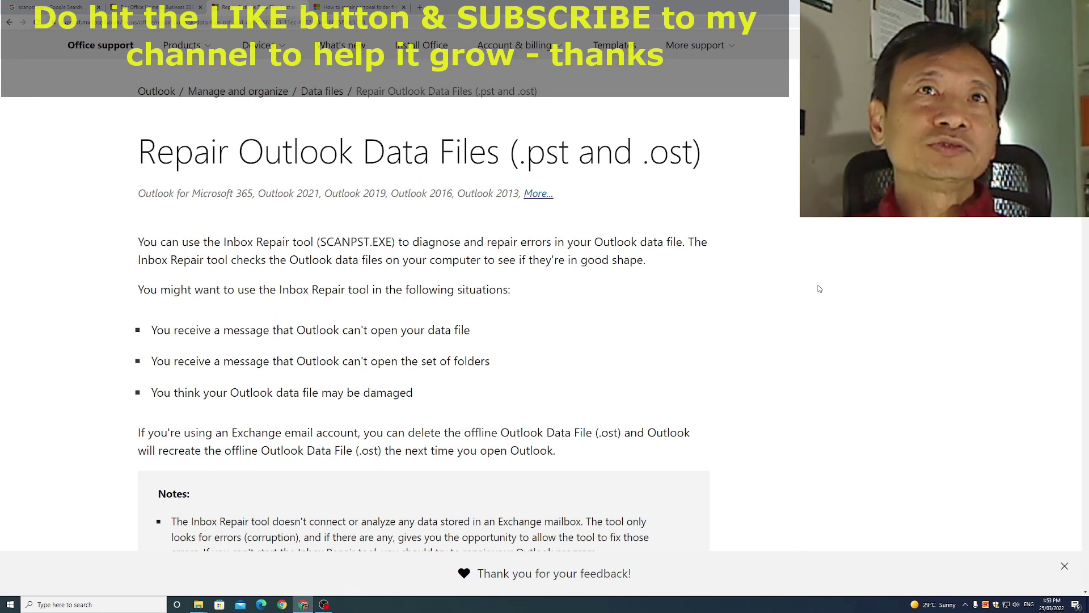
drag(412, 241, 556, 243)
click(909, 342)
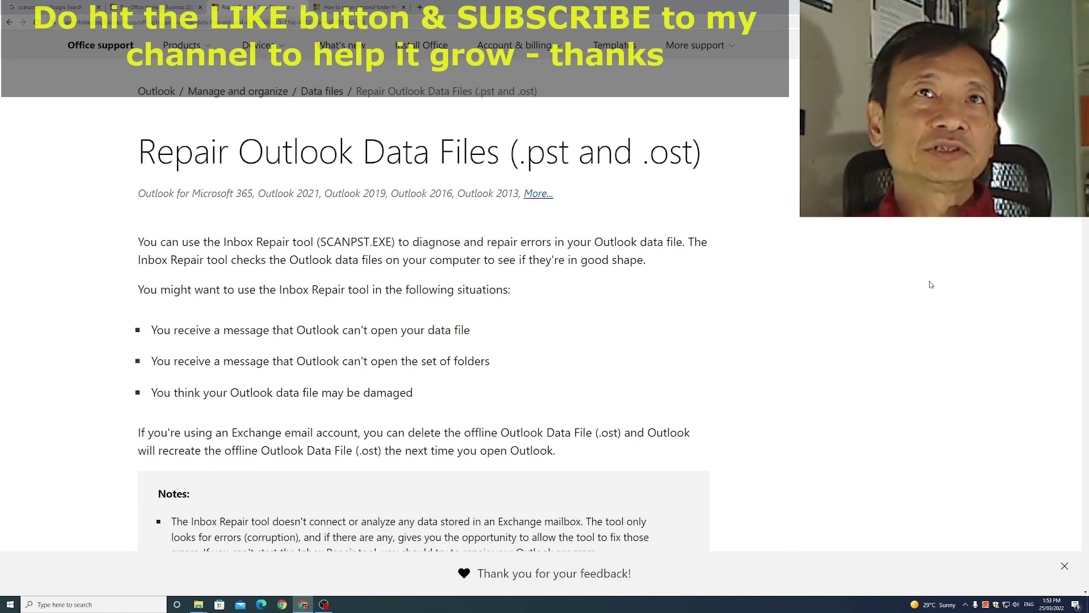